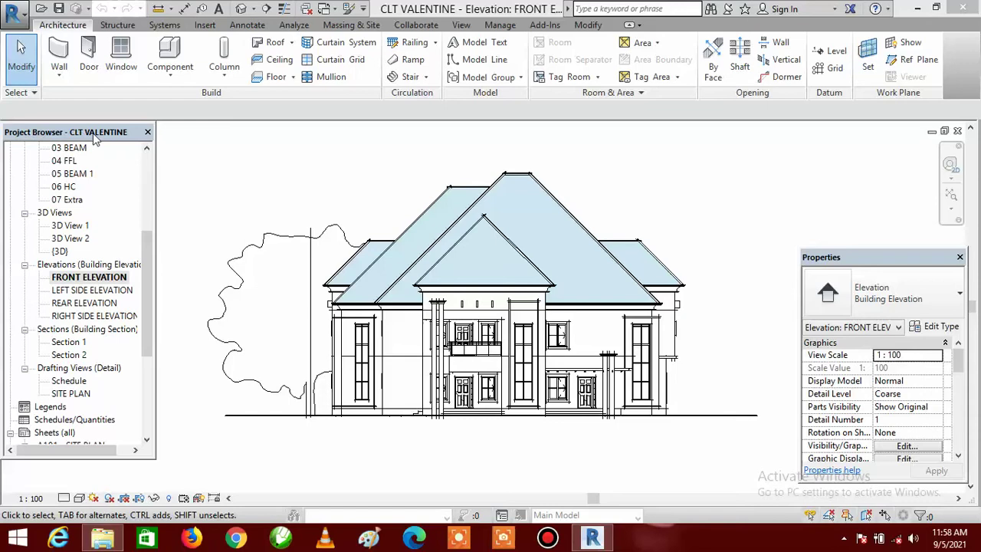
- Open the Site floor plan view and bring the whole building and its surroundings into view
click(148, 150)
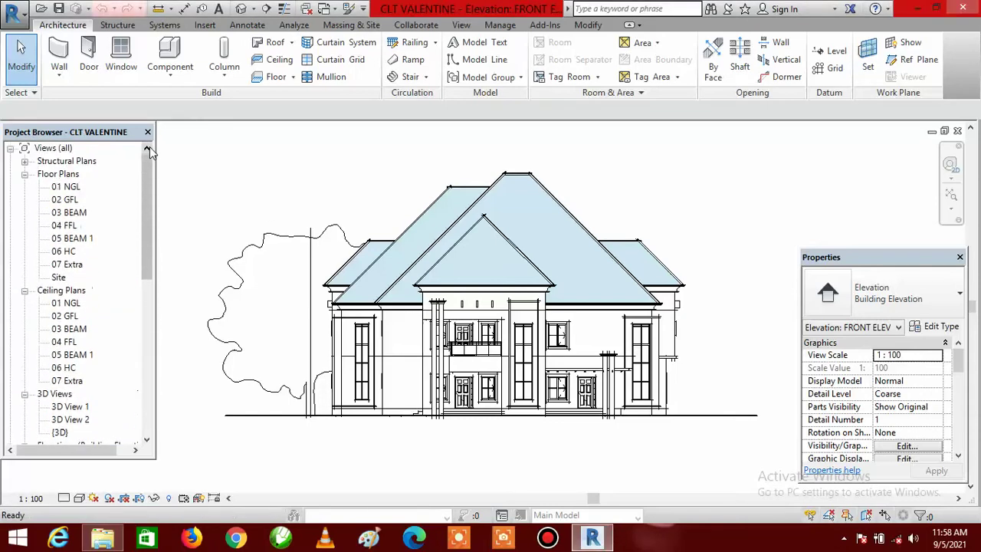
click(59, 279)
double_click(59, 278)
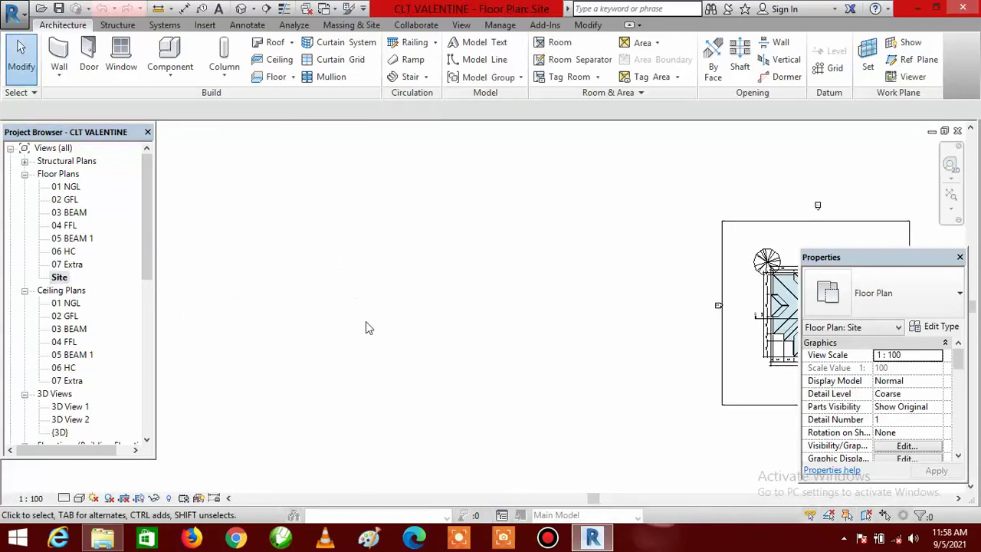
scroll(373, 349, down, 2)
scroll(522, 345, up, 4)
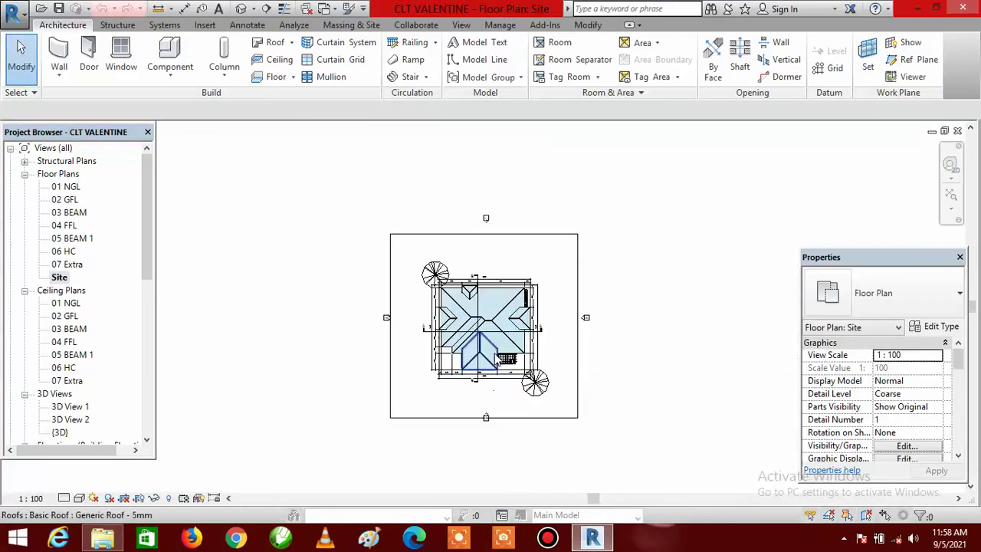
scroll(502, 370, up, 1)
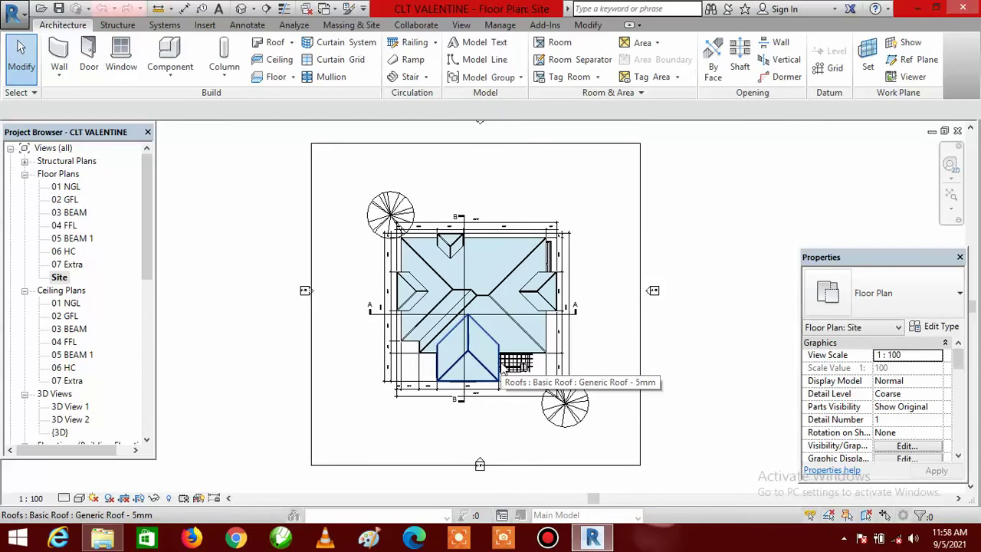
scroll(445, 368, down, 1)
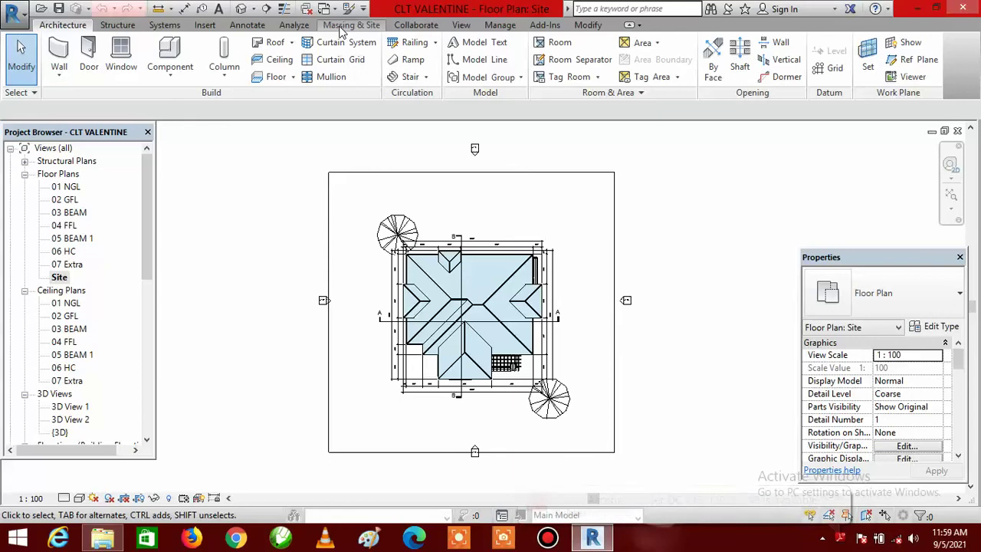
- Set the property data angle display to Degrees in the Site Settings and apply the change
click(342, 26)
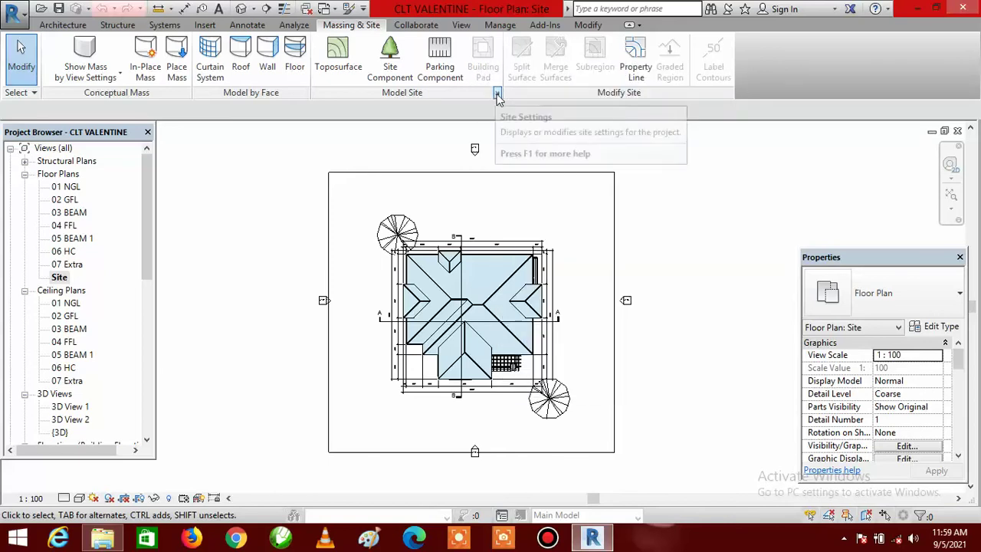
click(497, 93)
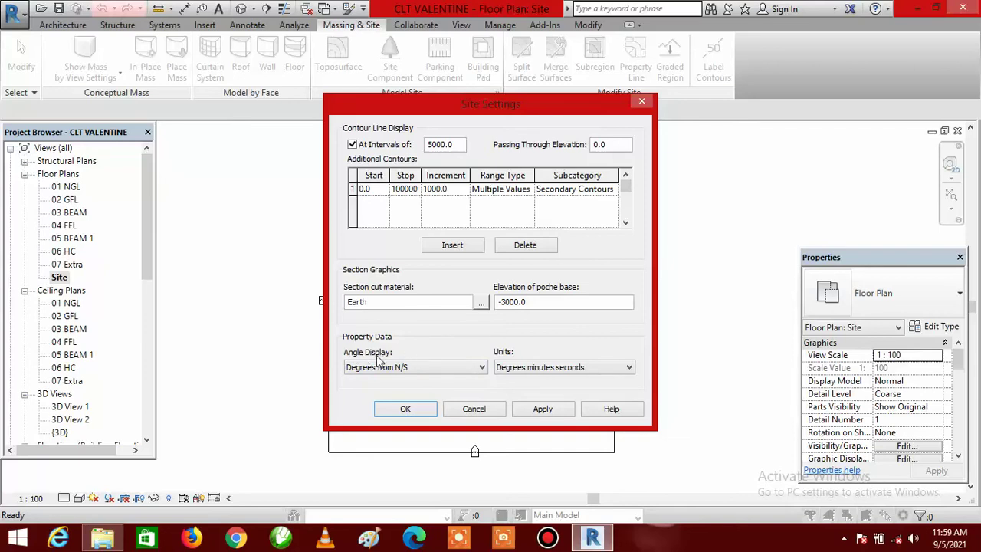
click(481, 369)
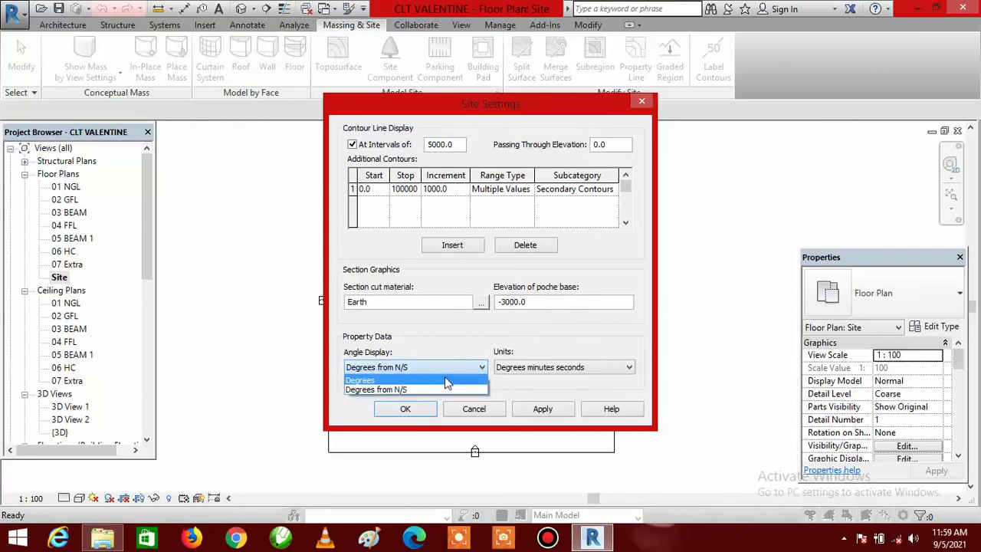
click(445, 381)
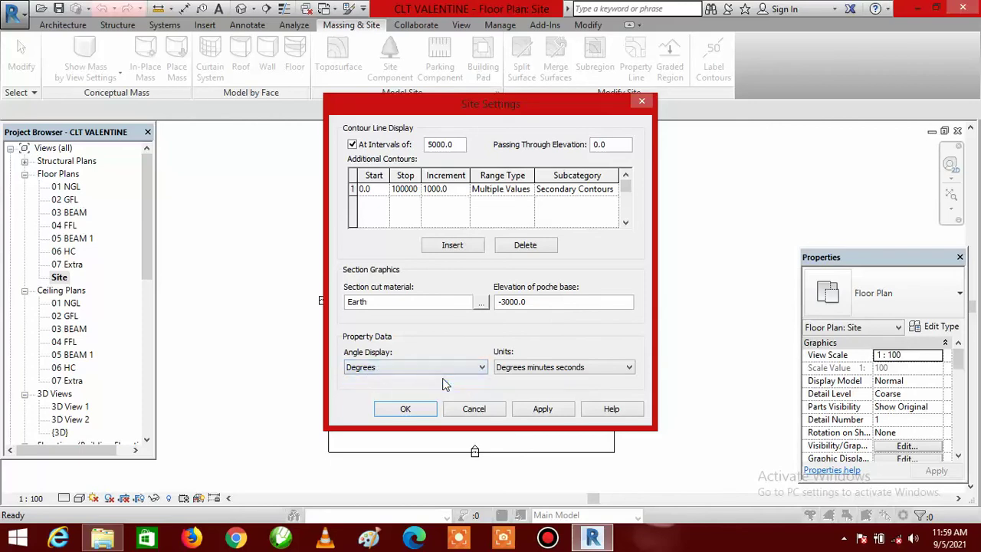
click(535, 408)
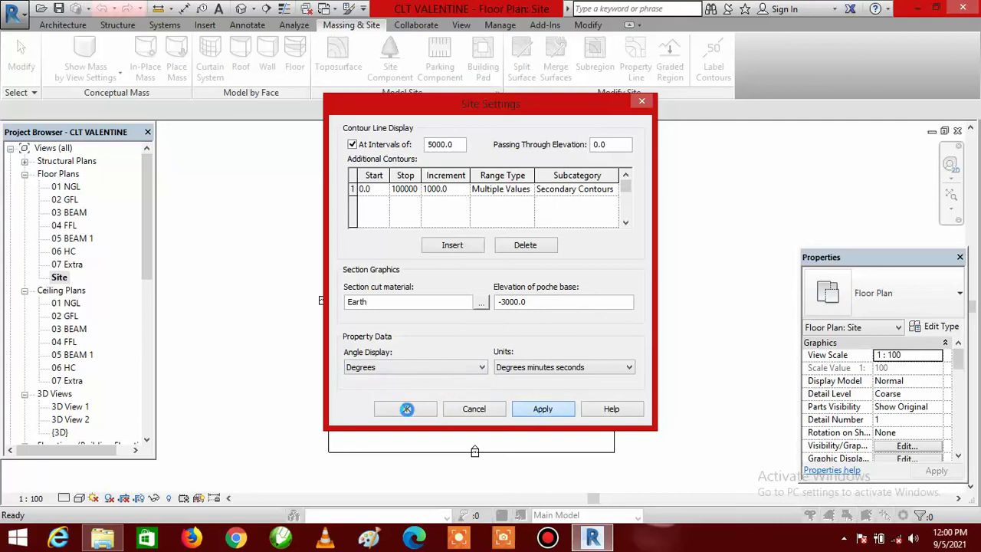
click(429, 406)
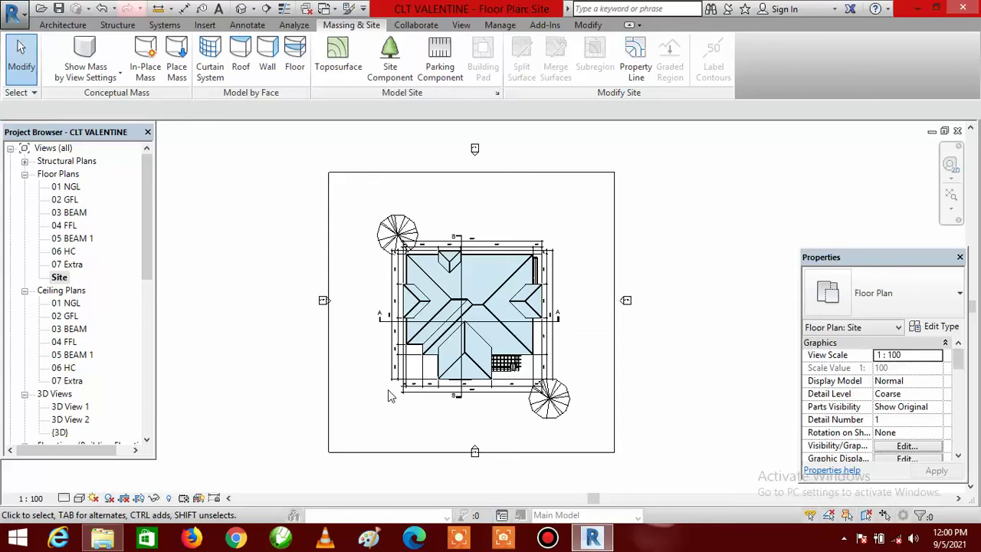
- Leave the Property Lines dialog and open the stararc1 survey plan image from the desktop
click(642, 81)
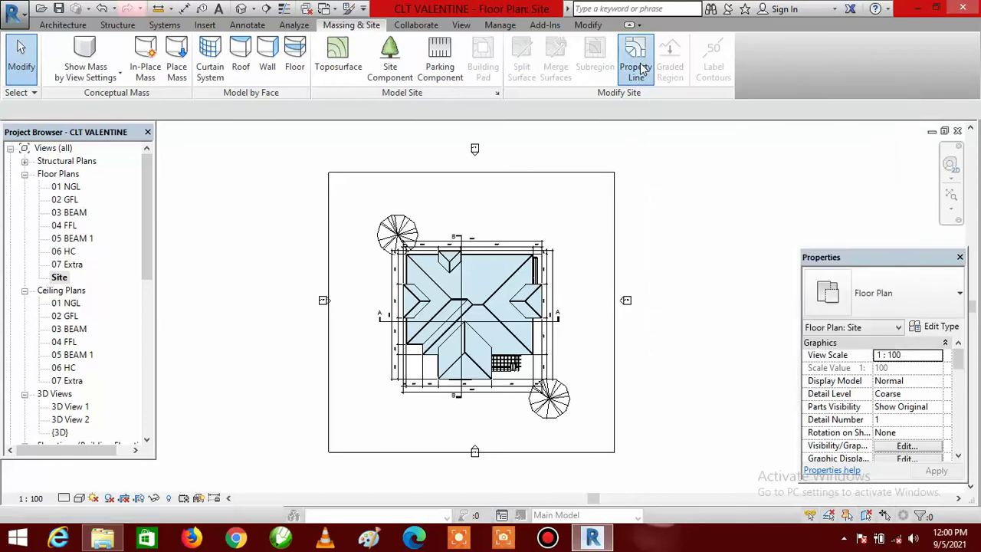
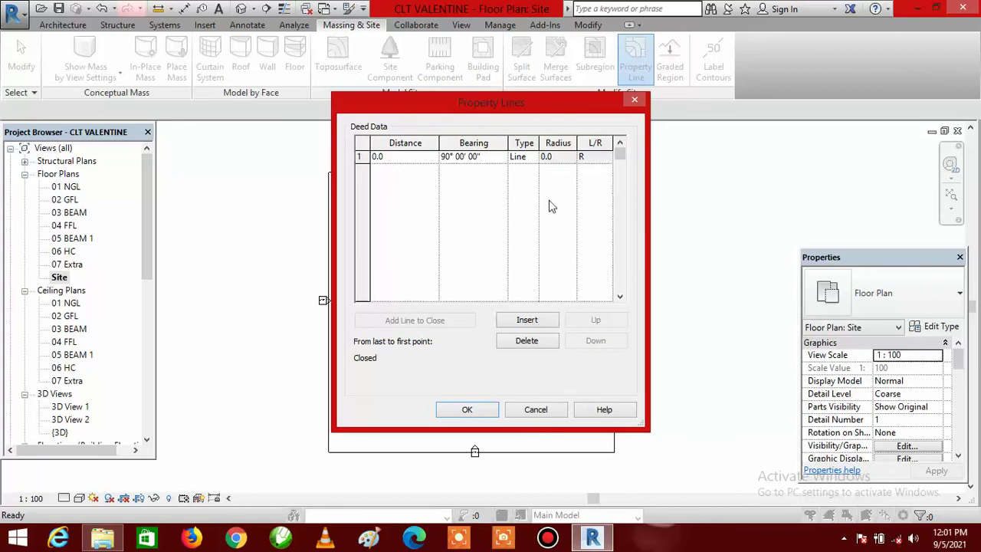
click(636, 100)
click(919, 8)
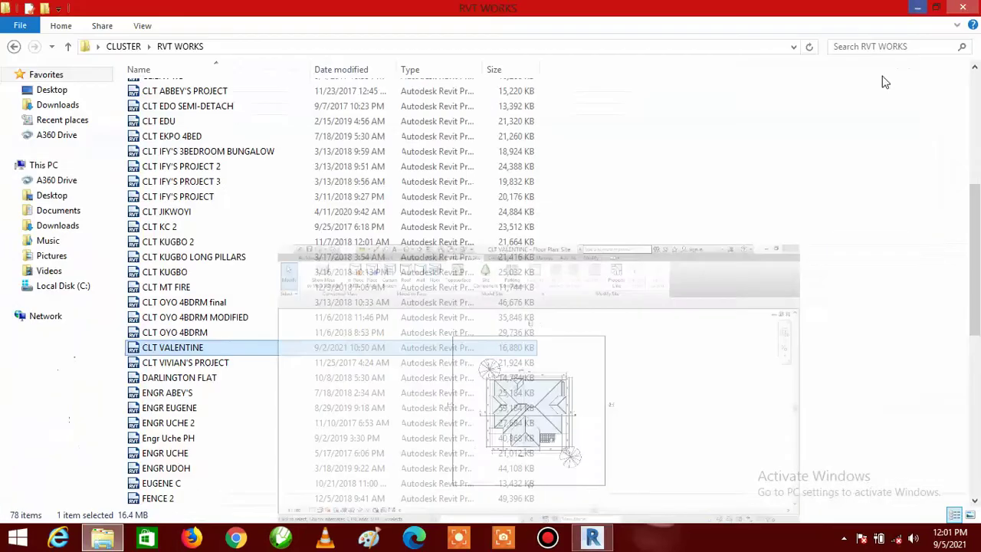
click(919, 9)
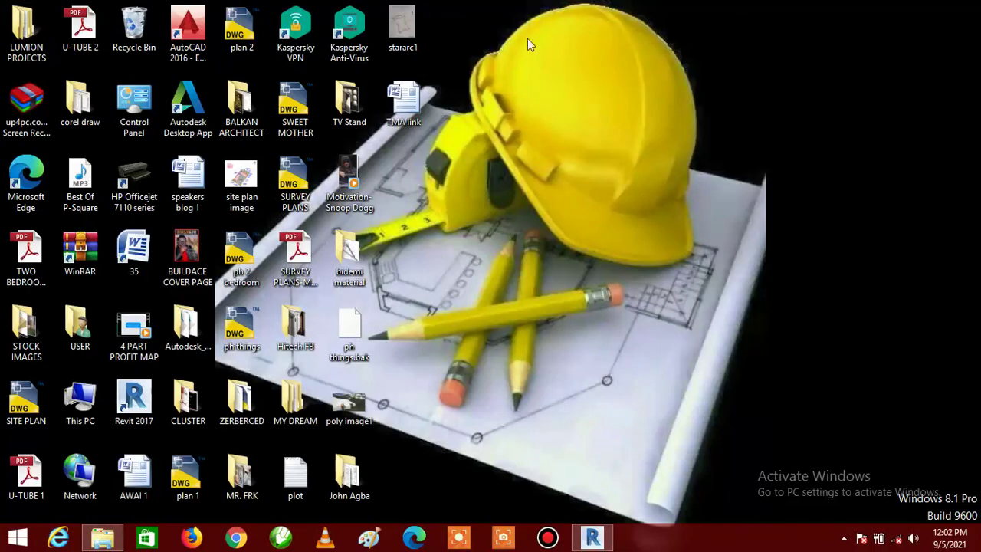
double_click(401, 26)
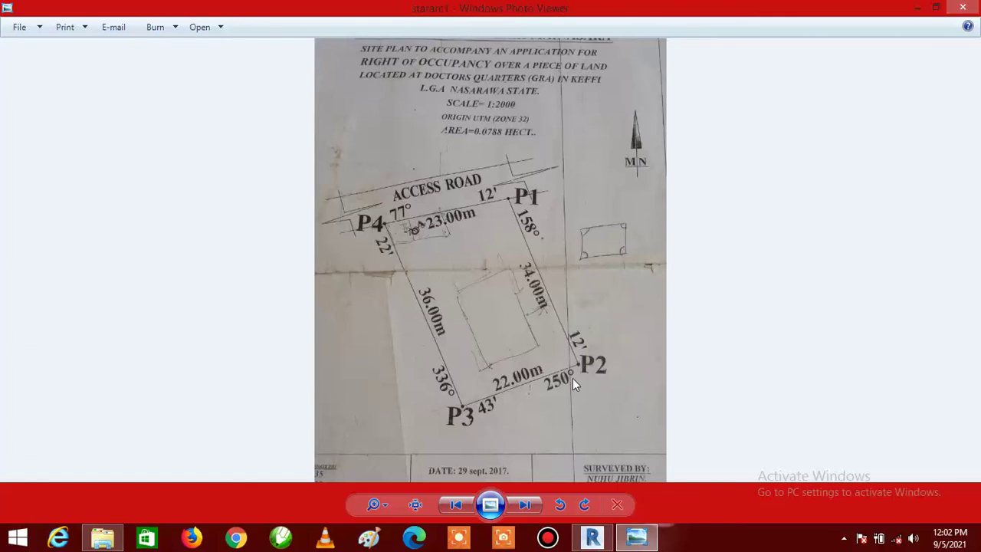
- Back in Revit, create a property line from distances and bearings, with the first distance set to 23000 from the survey plan
click(593, 538)
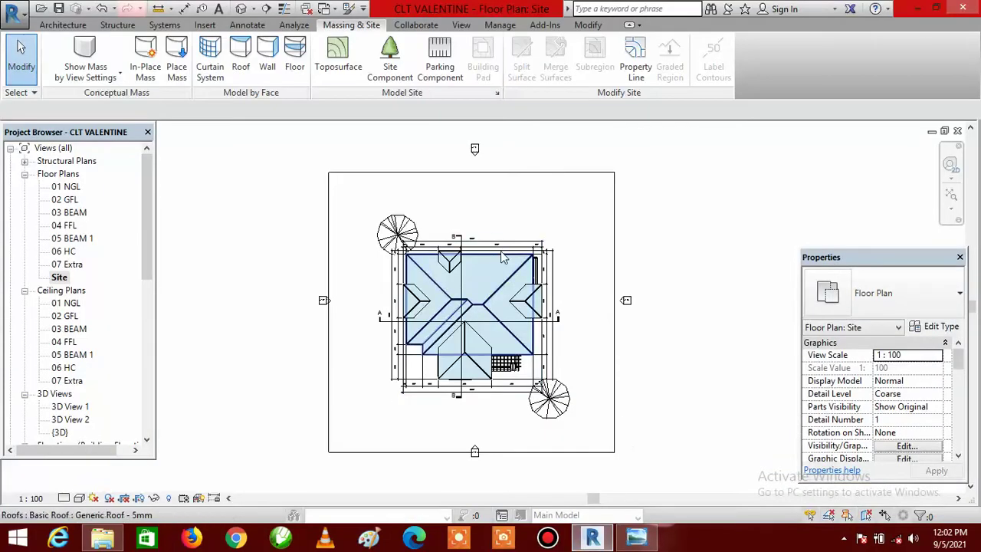
click(634, 60)
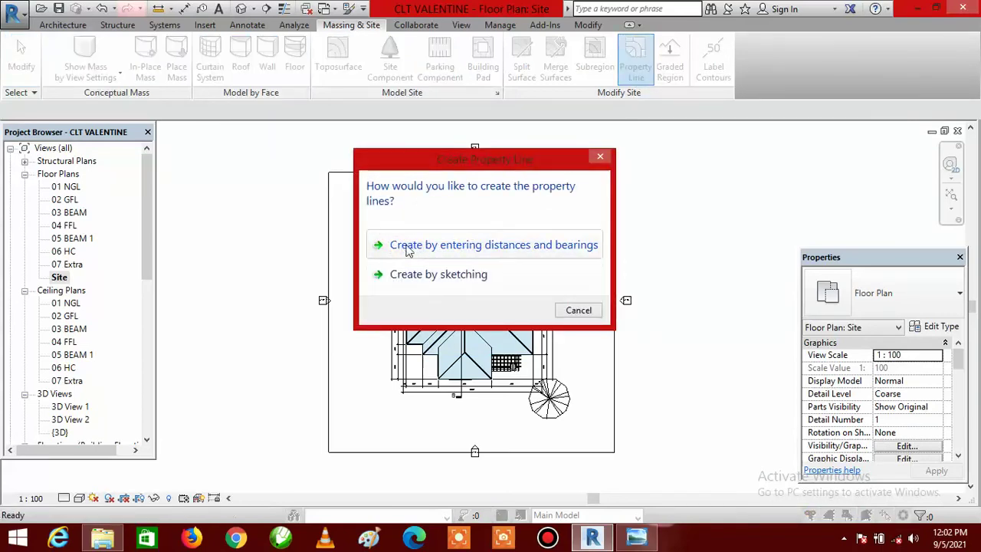
click(469, 247)
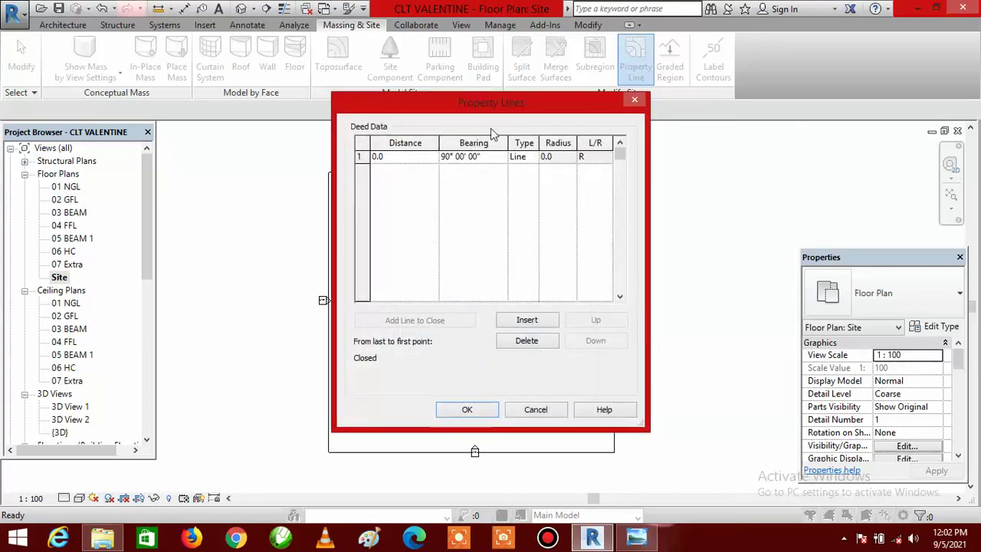
click(394, 156)
click(636, 540)
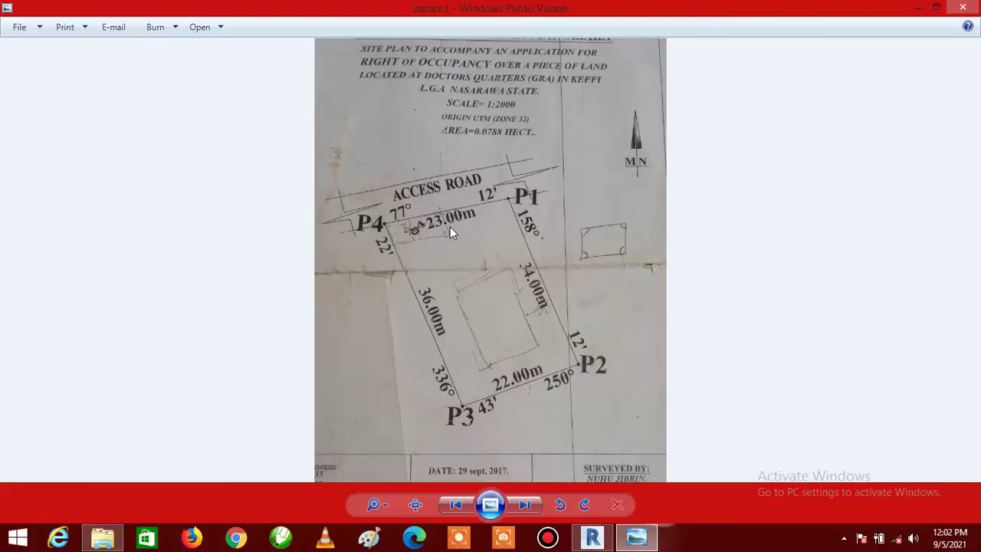
click(593, 539)
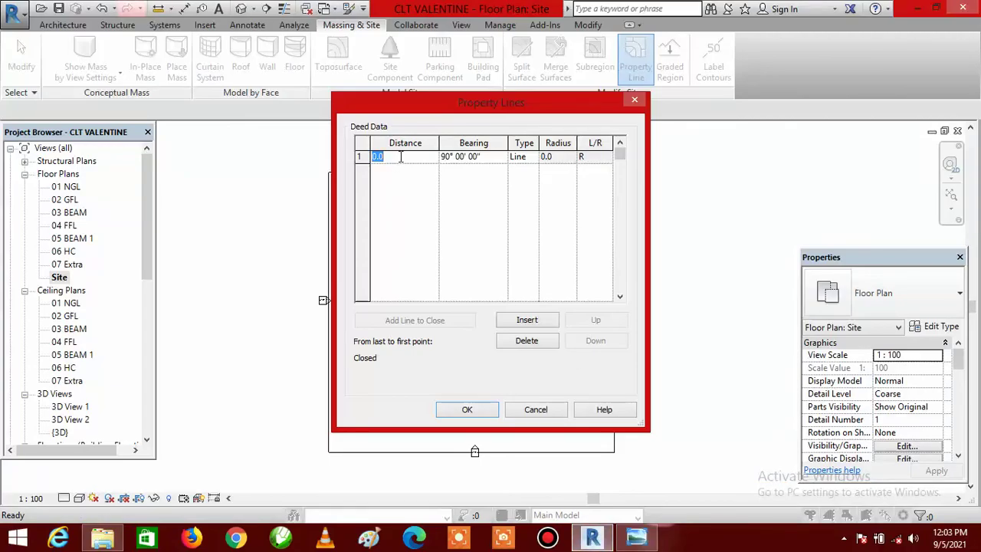
text(23000)
- Check the survey plan and set the first deed line's bearing to 77° 12' 00"
click(643, 539)
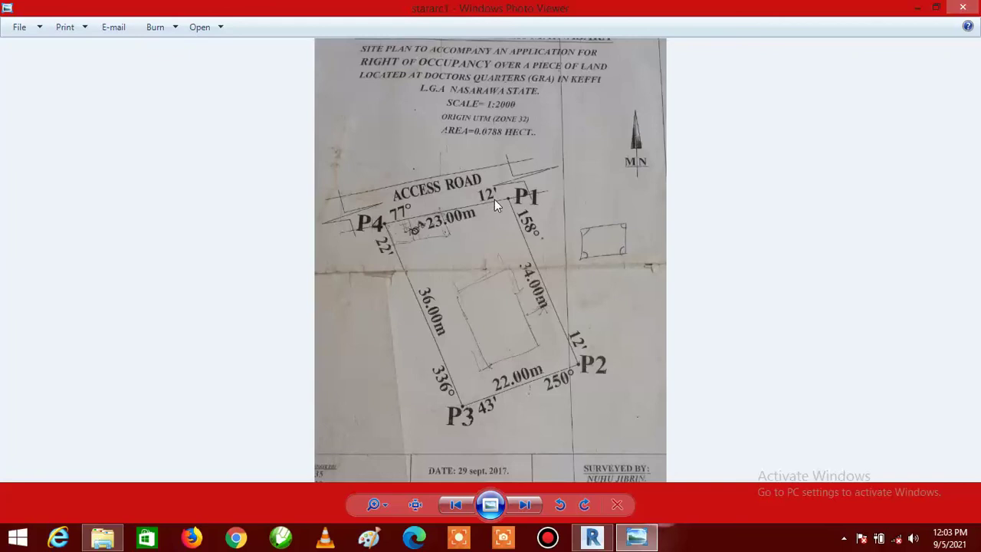
click(591, 538)
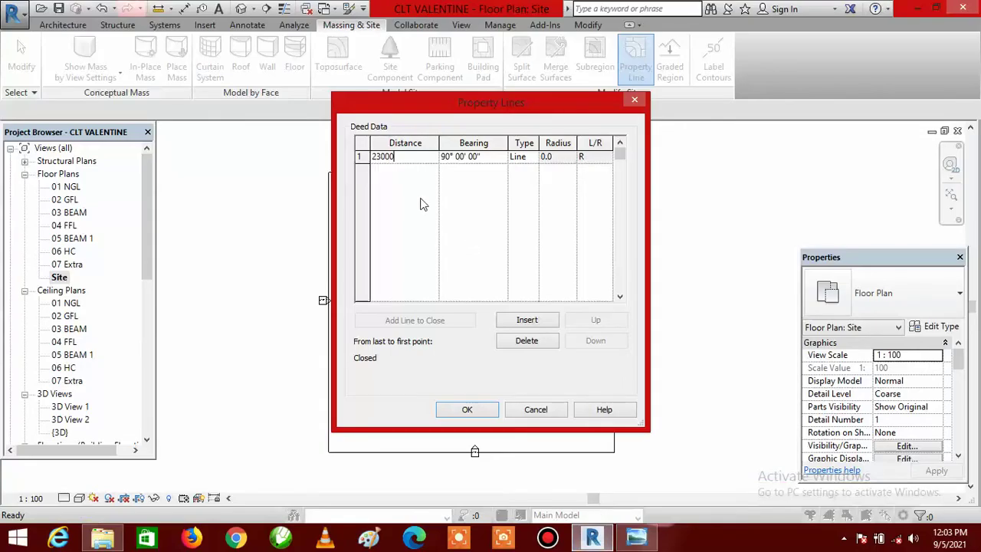
click(452, 158)
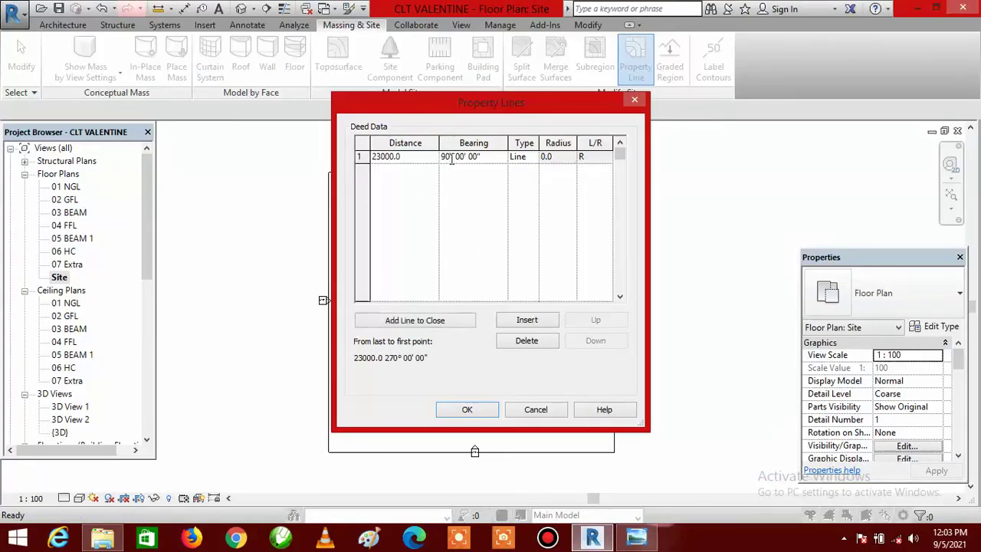
key(BackSpace)
key(BackSpace)
key(BackSpace)
text(77)
click(462, 158)
key(BackSpace)
key(BackSpace)
text(12)
- Insert a second deed line and set its distance to 34000, as given on the survey plan
click(530, 326)
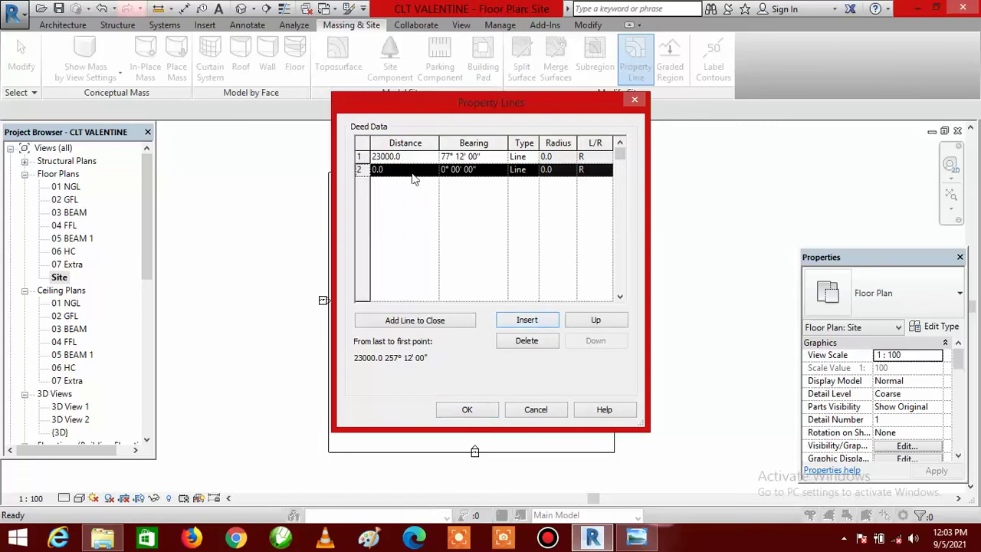
click(636, 536)
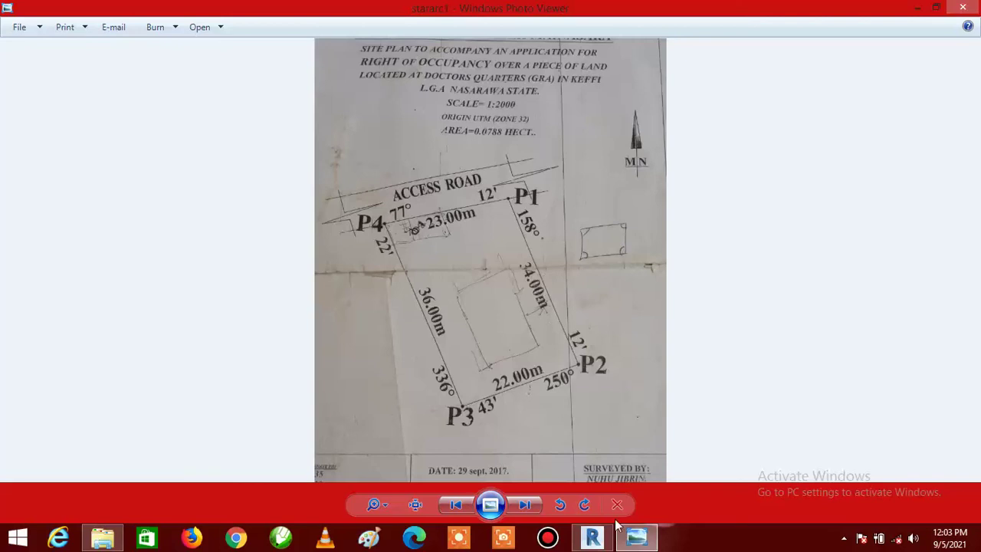
click(592, 537)
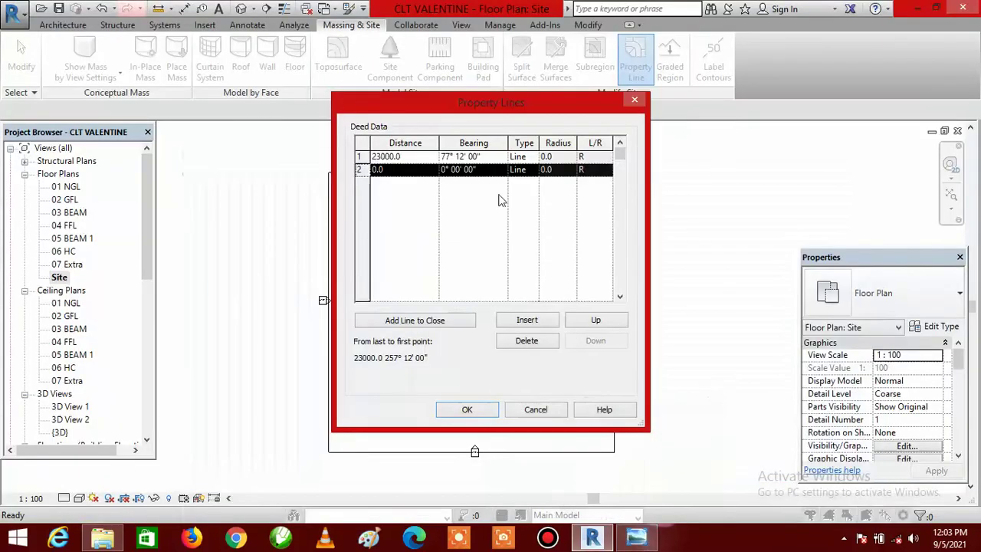
click(409, 170)
text(34)
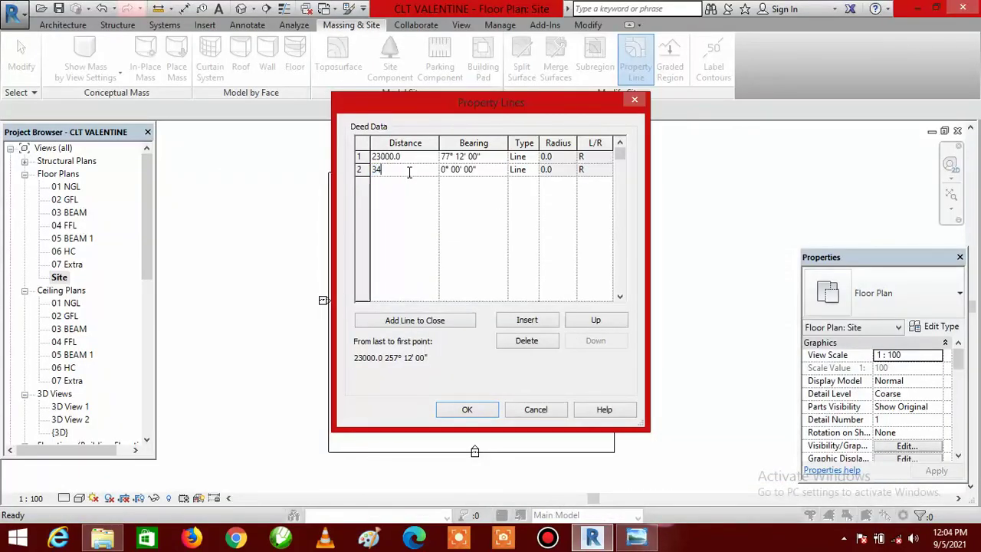
text(000)
- Check the survey plan and set the second deed line's bearing to 158° 12' 00"
click(636, 539)
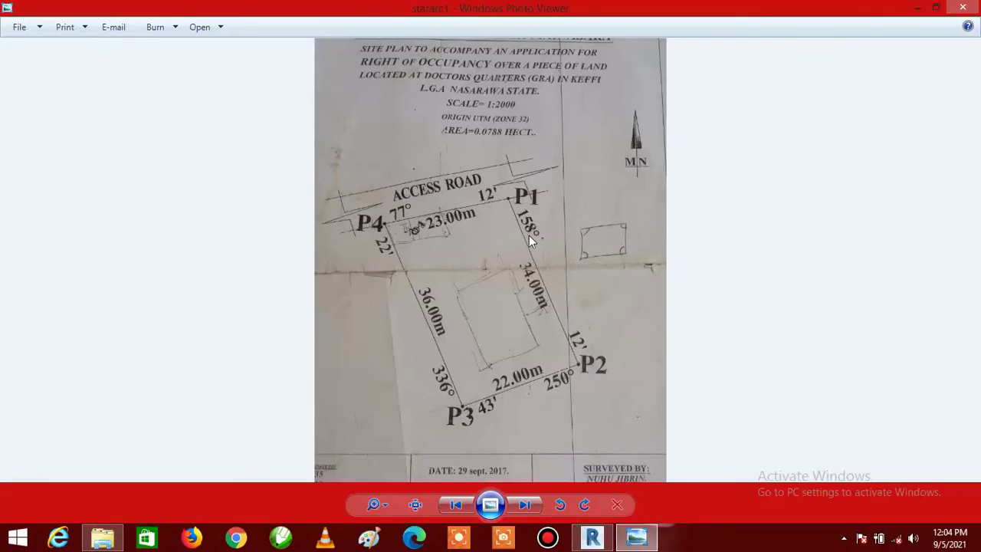
click(592, 538)
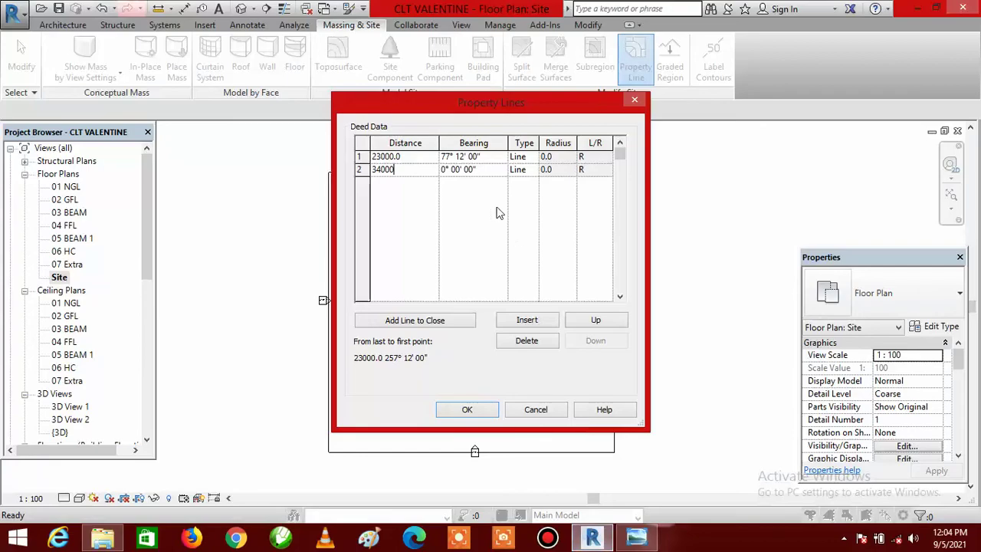
click(447, 173)
click(447, 172)
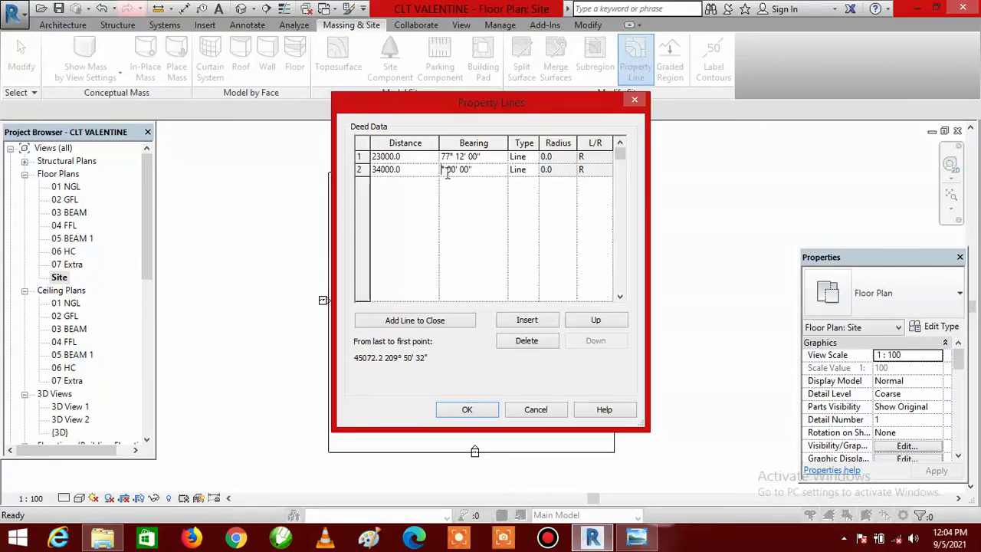
text(198)
double_click(467, 168)
text(12)
- Insert a third deed line and set its distance to 22000, as given on the survey plan
click(533, 324)
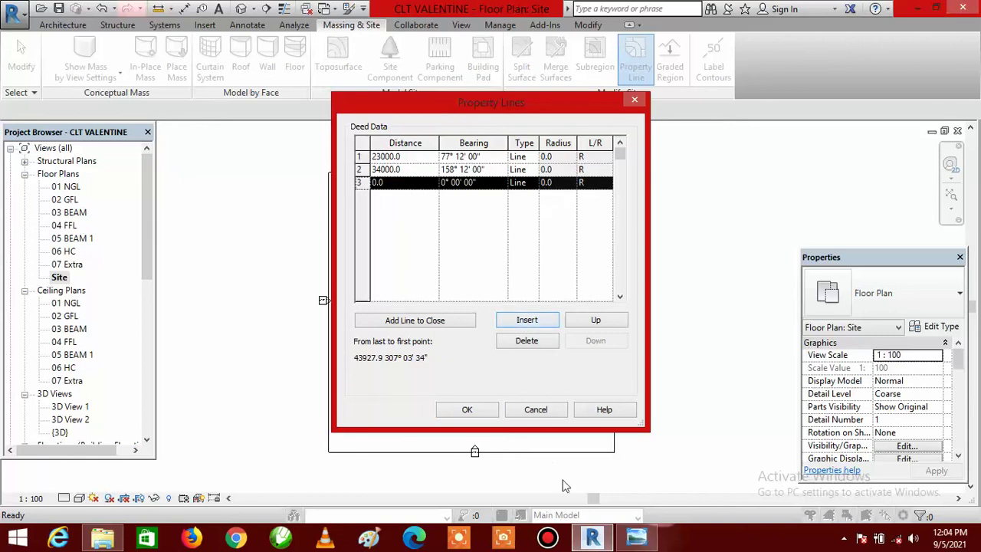
click(595, 498)
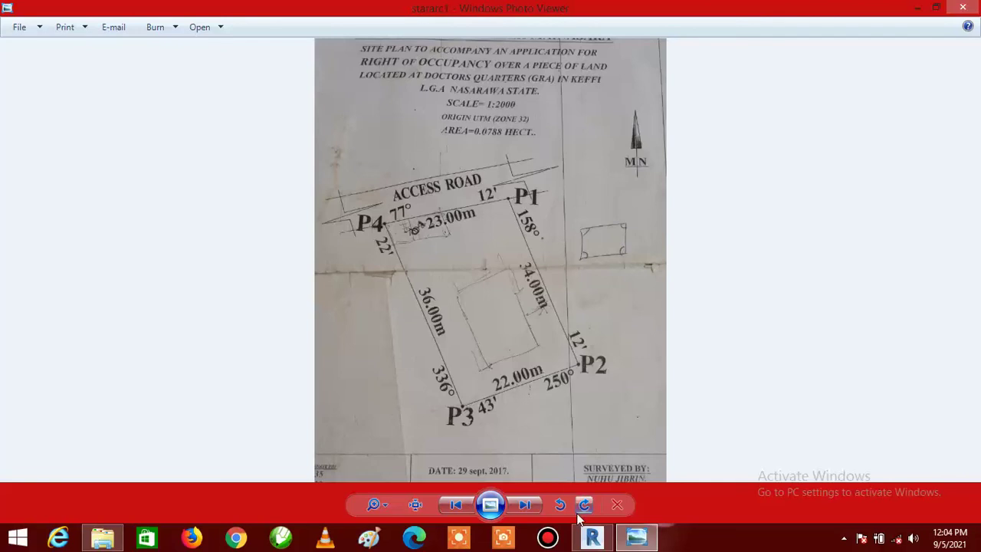
click(592, 536)
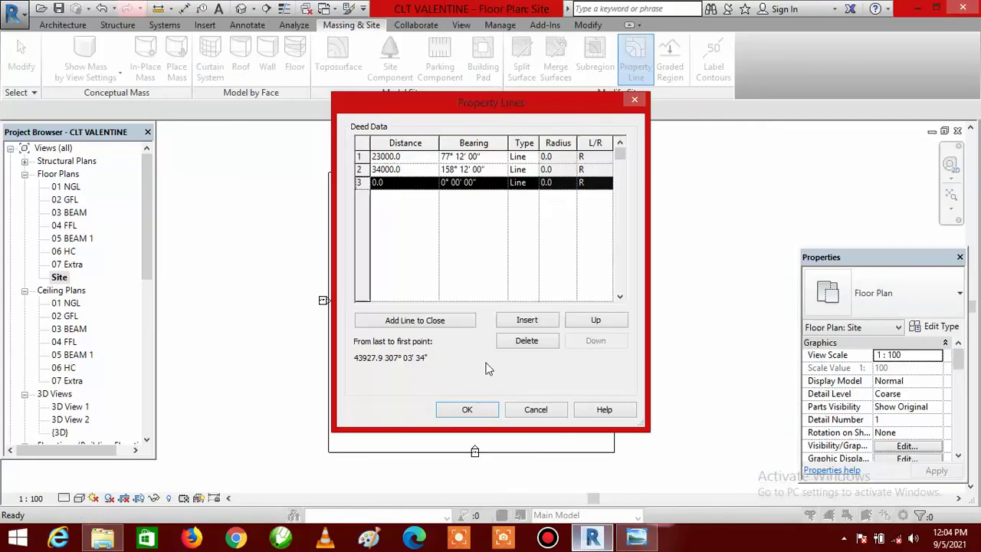
click(402, 184)
text(220)
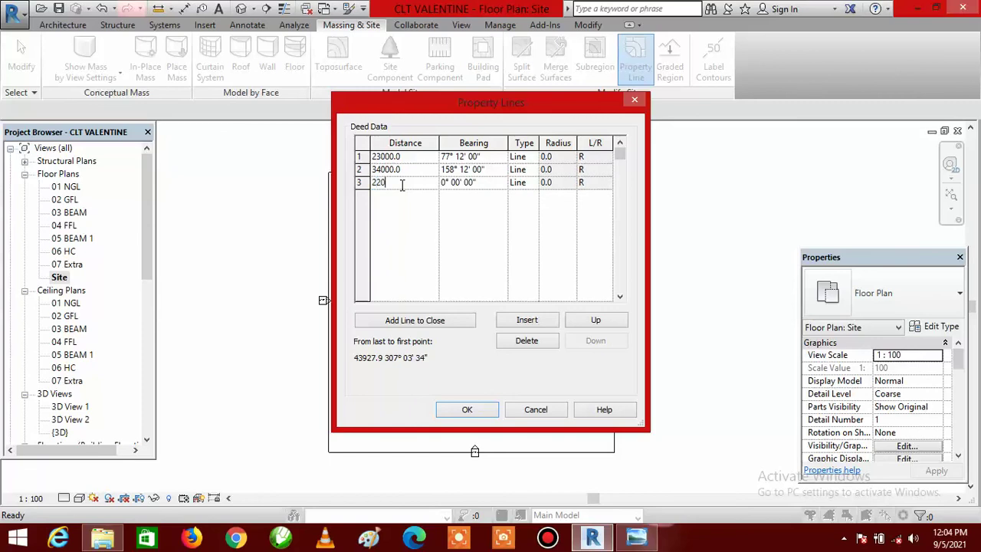
text(00)
- Check the survey plan in Windows Photo Viewer and, back in Revit, set the third deed line's bearing to 250° 43' 00"
click(636, 537)
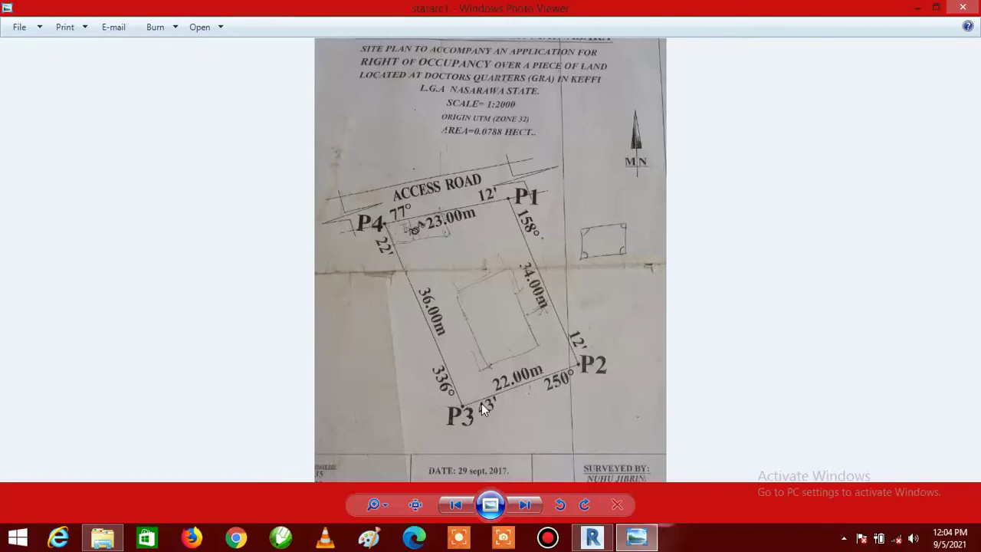
click(591, 541)
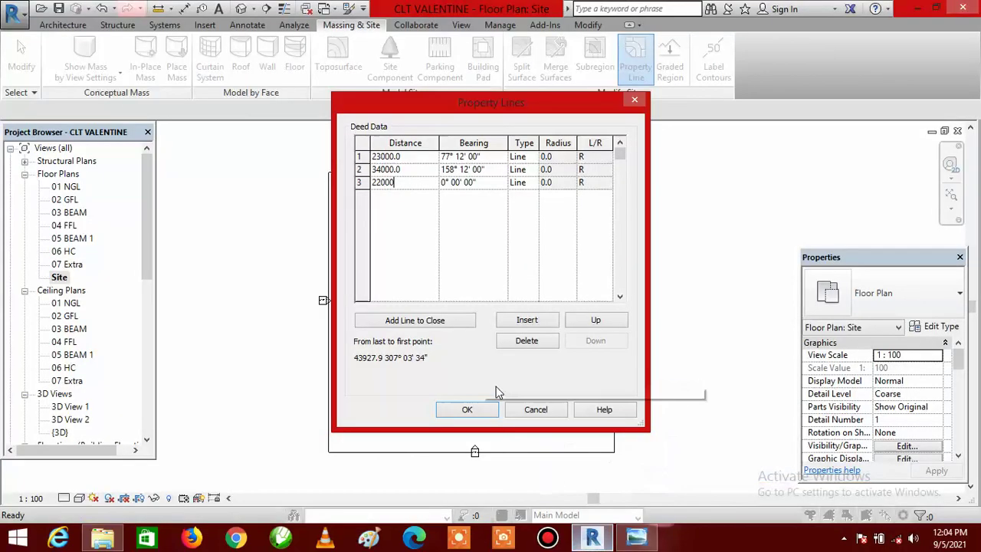
click(446, 187)
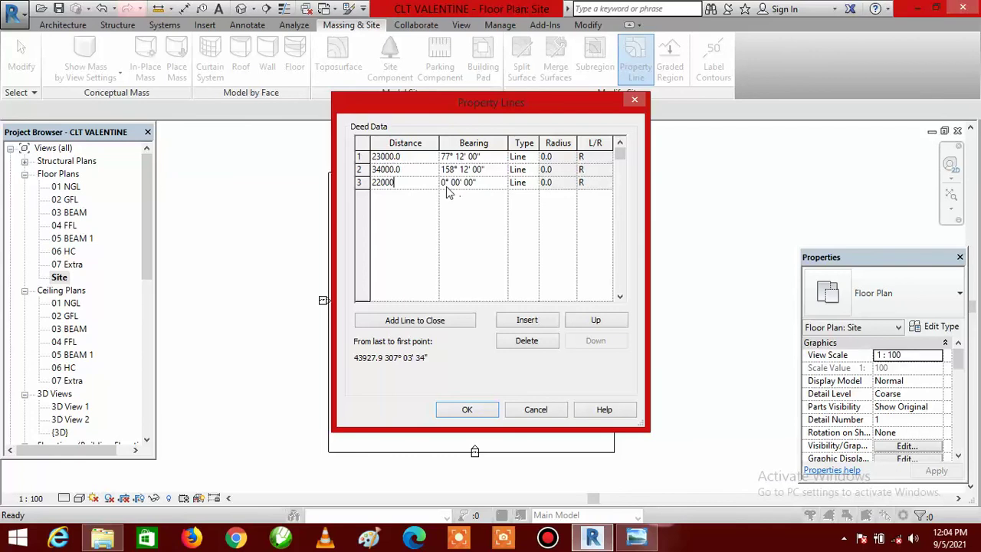
text(250)
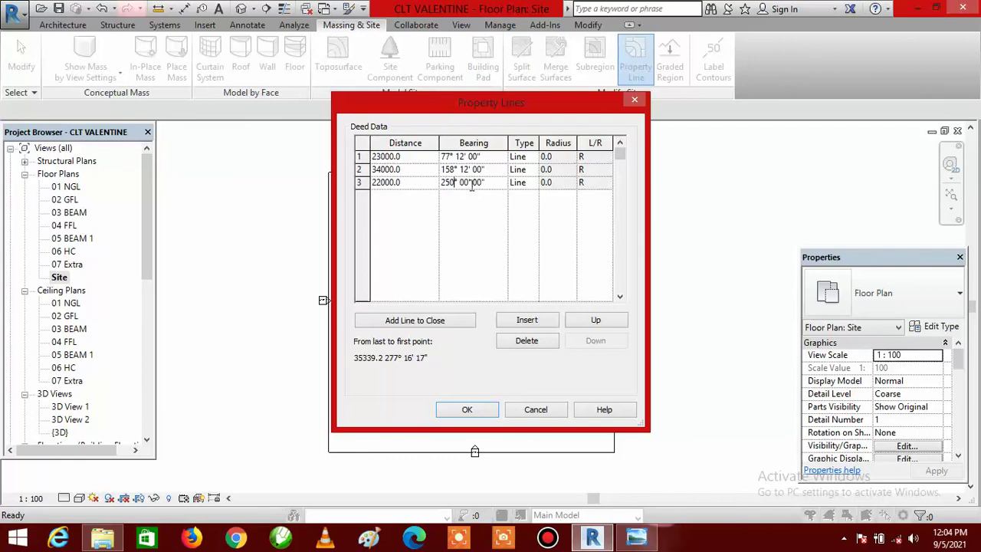
double_click(467, 187)
key(BackSpace)
text(43')
- Add the line that closes the boundary and compare it with the P3–P4 side on the survey plan
click(434, 322)
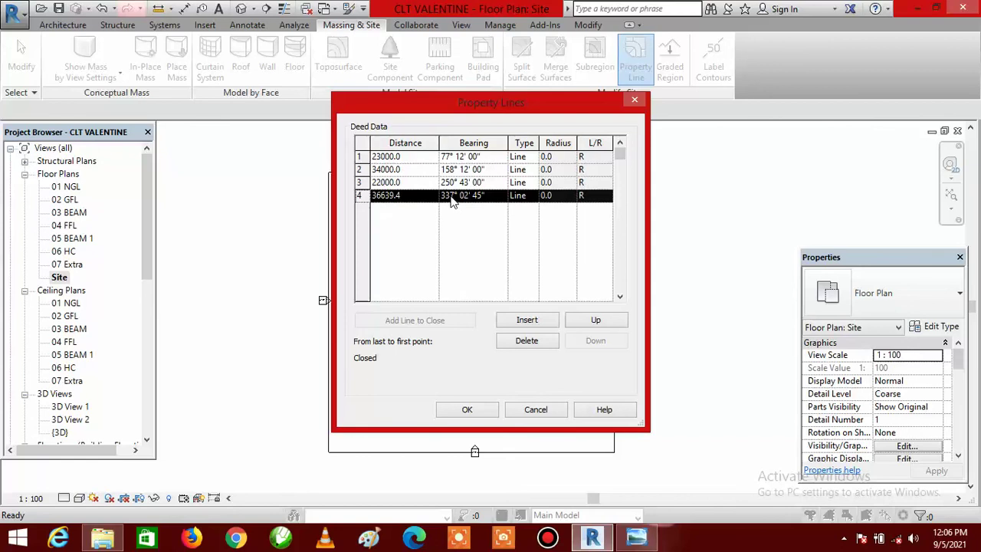
click(639, 541)
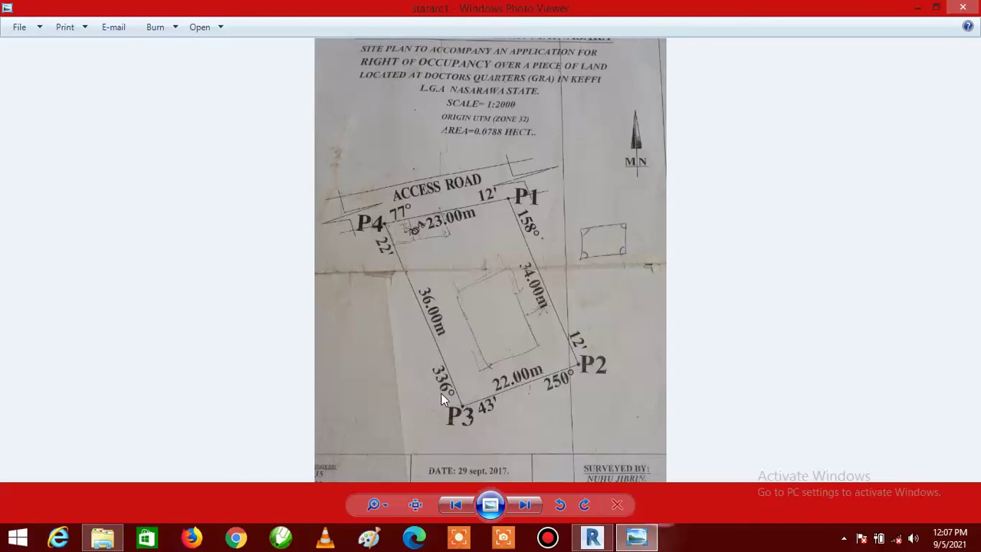
click(592, 537)
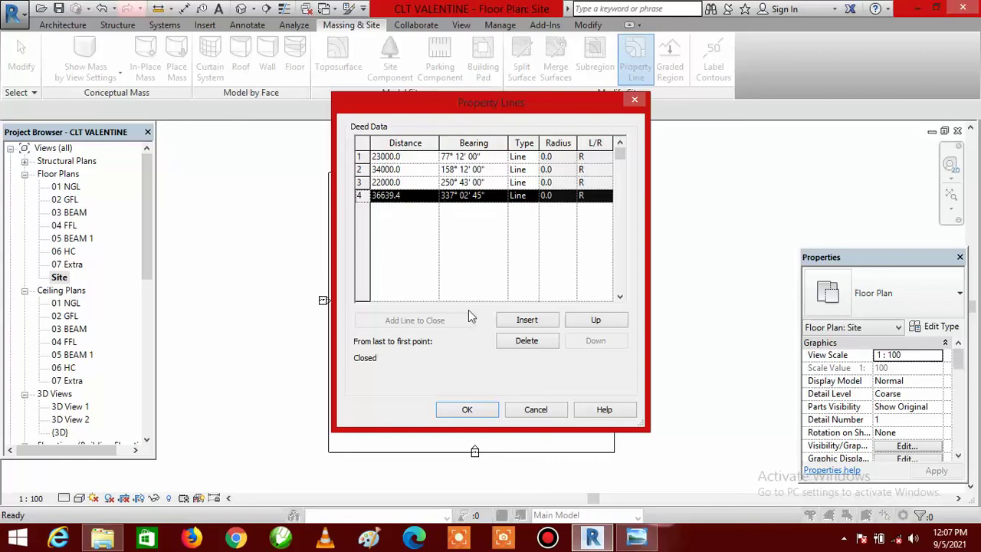
- Accept the deed data and place the closed property line in the empty area east of the building
click(467, 412)
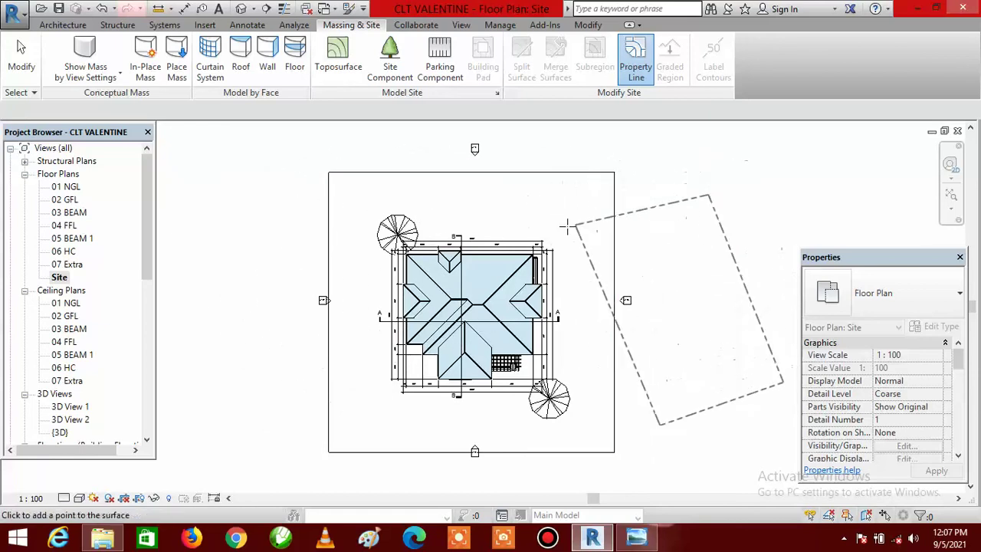
scroll(273, 244, down, 1)
scroll(273, 244, down, 1)
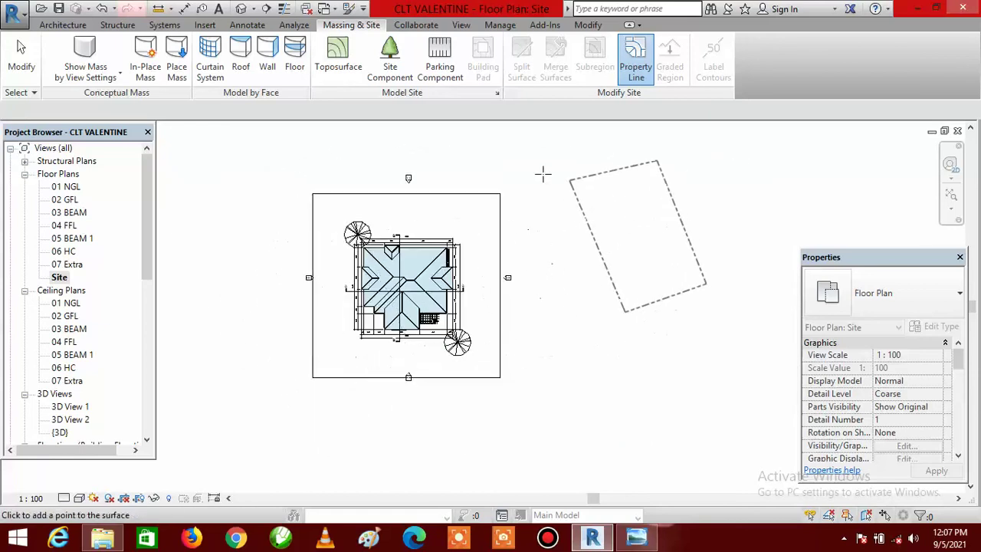
scroll(330, 262, down, 1)
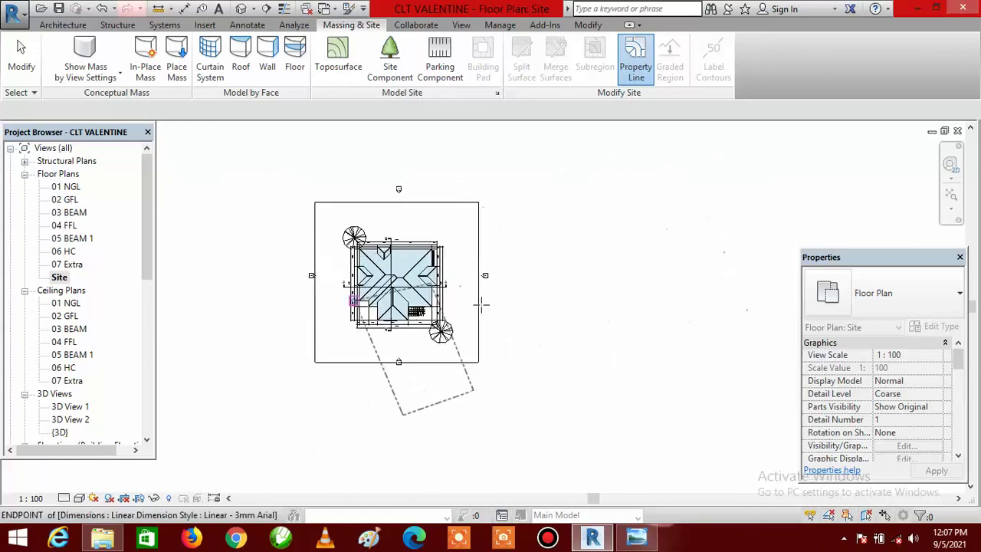
scroll(567, 269, up, 1)
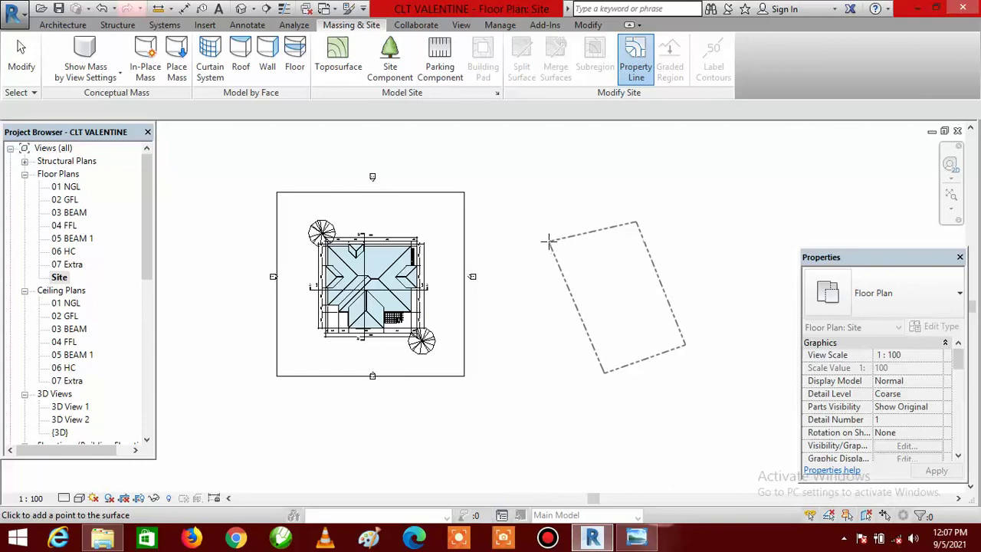
click(548, 241)
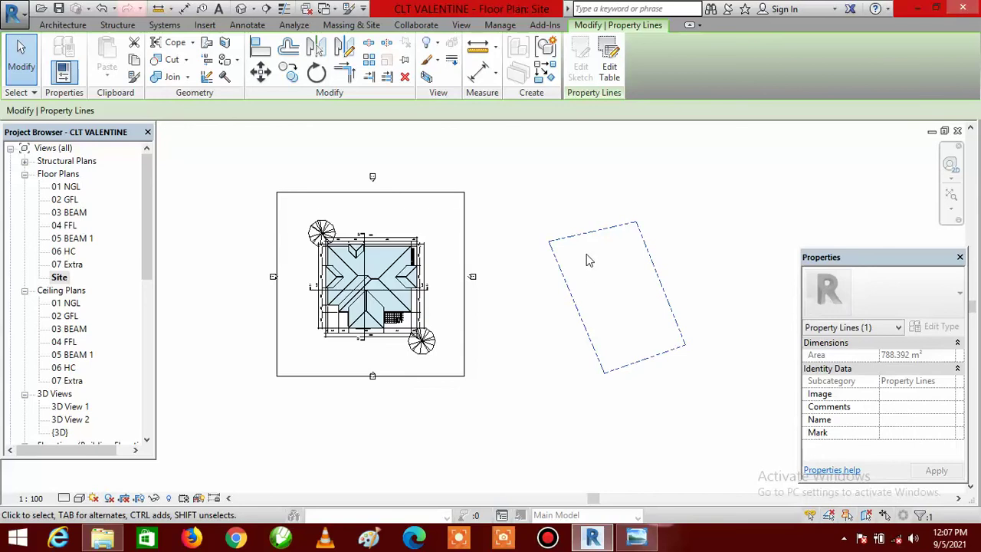
- Compare the placed property line's shape and area with the scanned survey plan, then return to Revit
scroll(607, 290, down, 2)
scroll(605, 295, up, 1)
scroll(549, 313, down, 2)
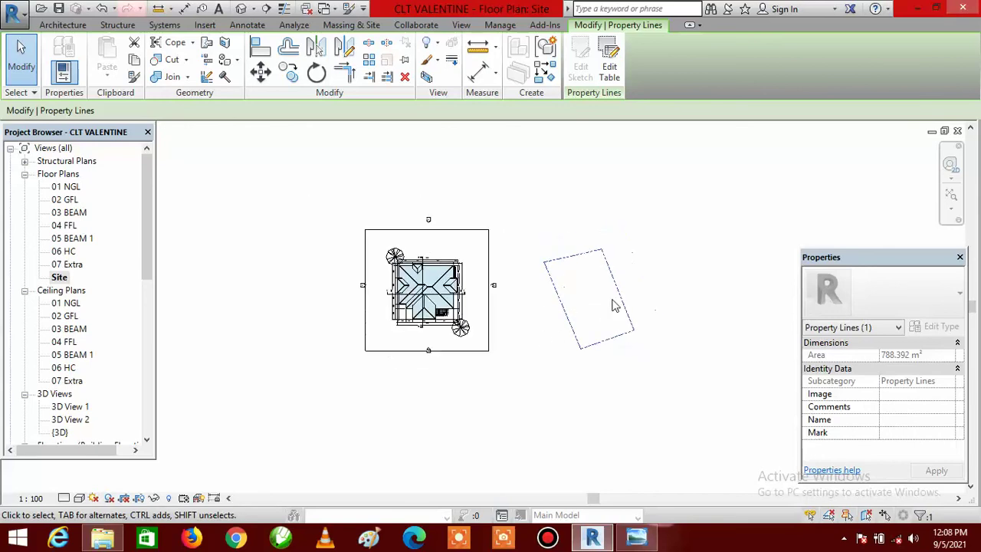
scroll(610, 302, up, 1)
scroll(606, 288, up, 1)
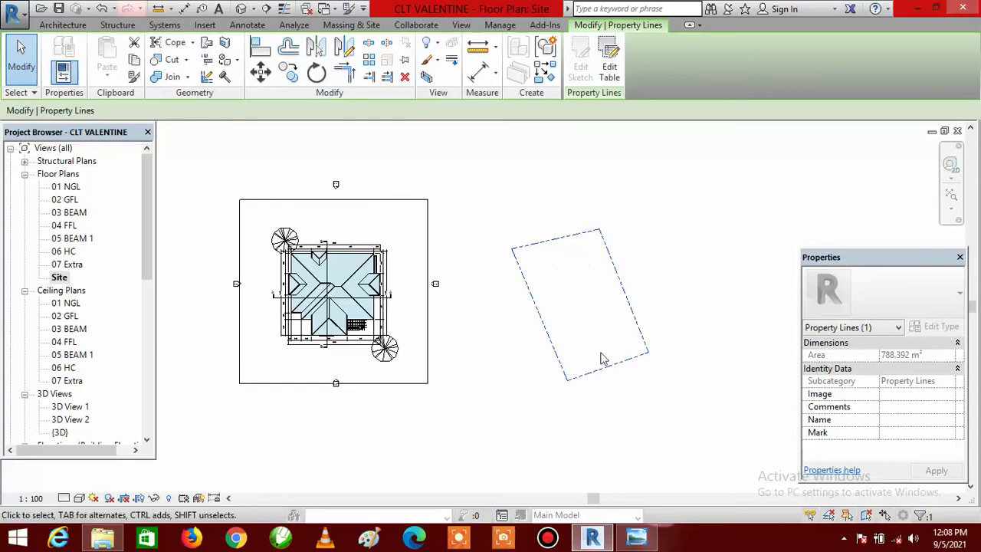
click(636, 537)
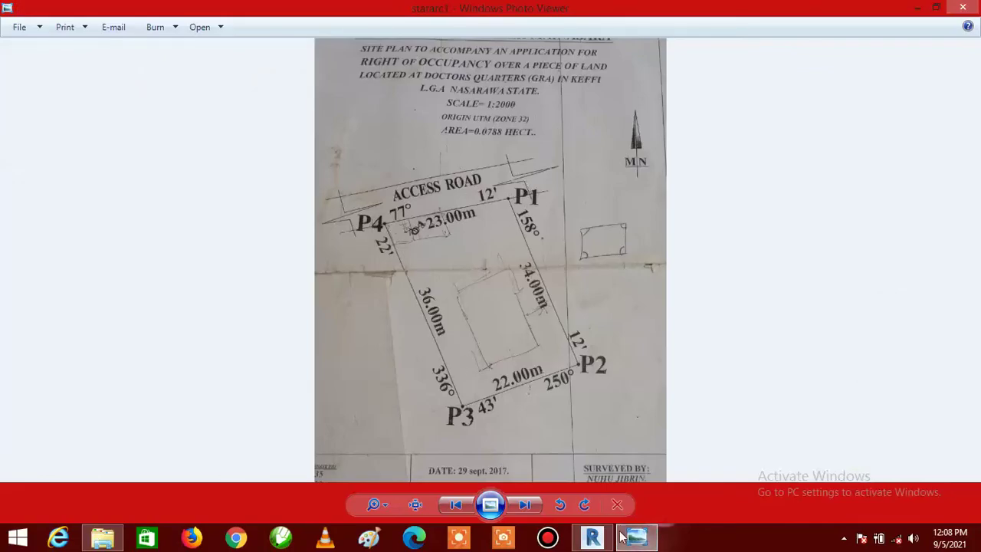
click(591, 537)
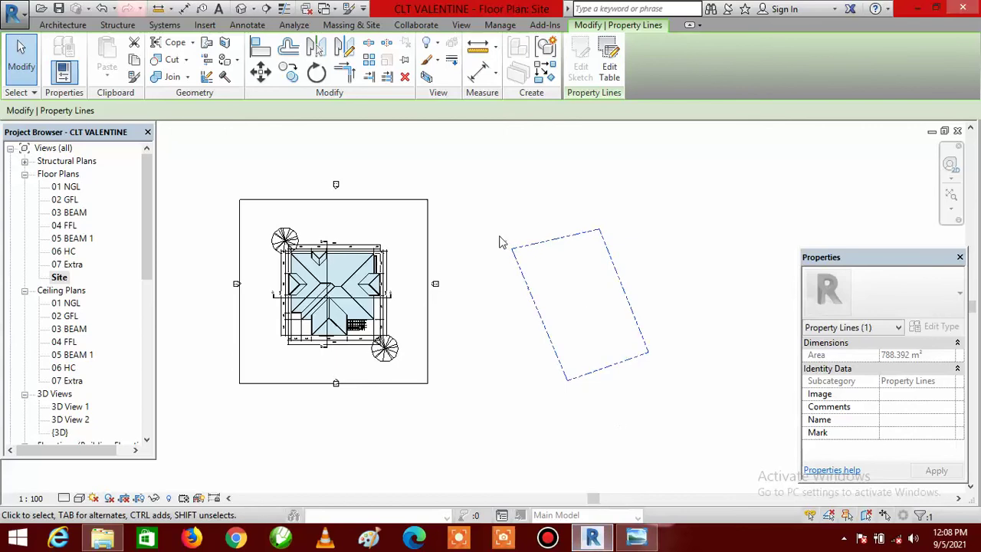